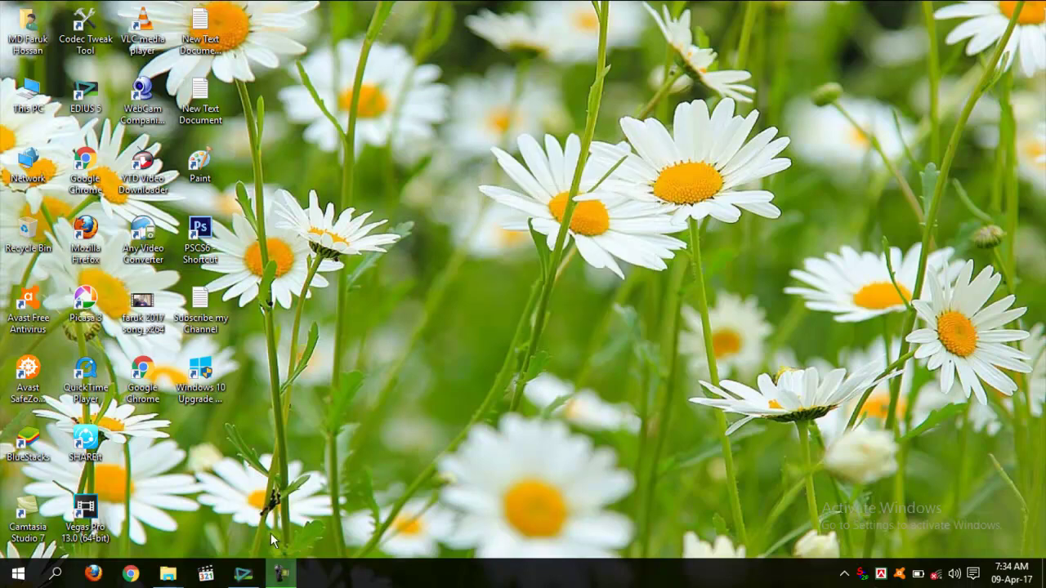
Switch to EDIUS and select New folder under the bin's root folder
left_click(243, 574)
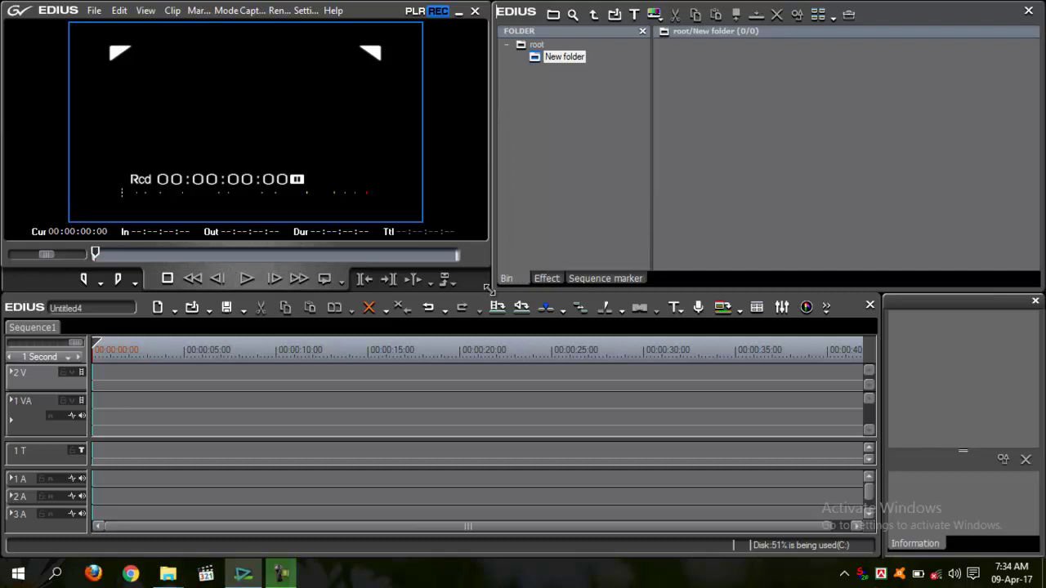
mouse_move(488, 290)
left_mouse_down()
mouse_move(542, 294)
mouse_move(479, 291)
mouse_move(493, 294)
left_mouse_up()
left_click(555, 59)
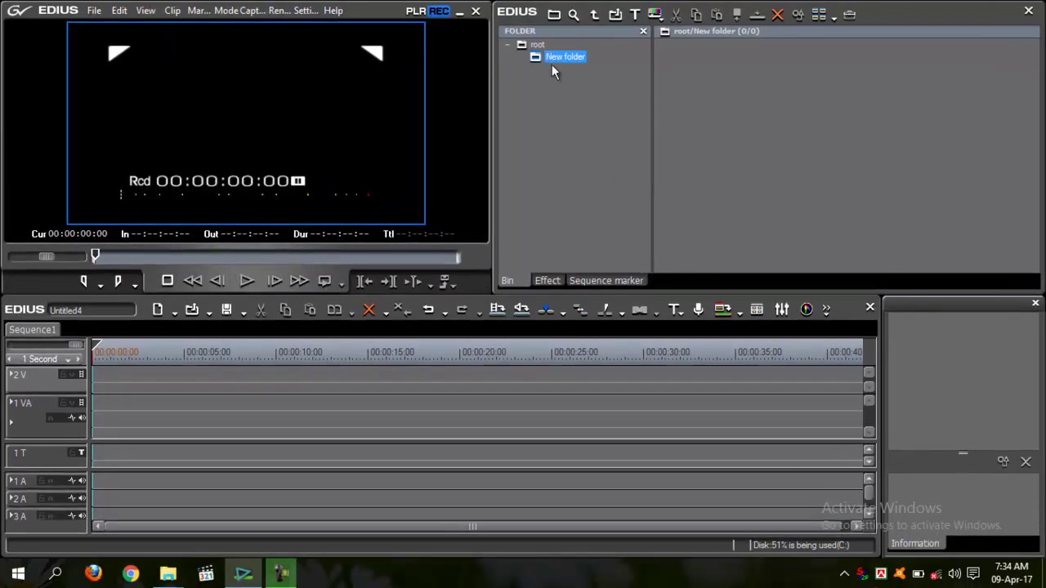
right_click(548, 76)
left_click(537, 74)
left_click(530, 45)
left_click(564, 57)
left_click(537, 45)
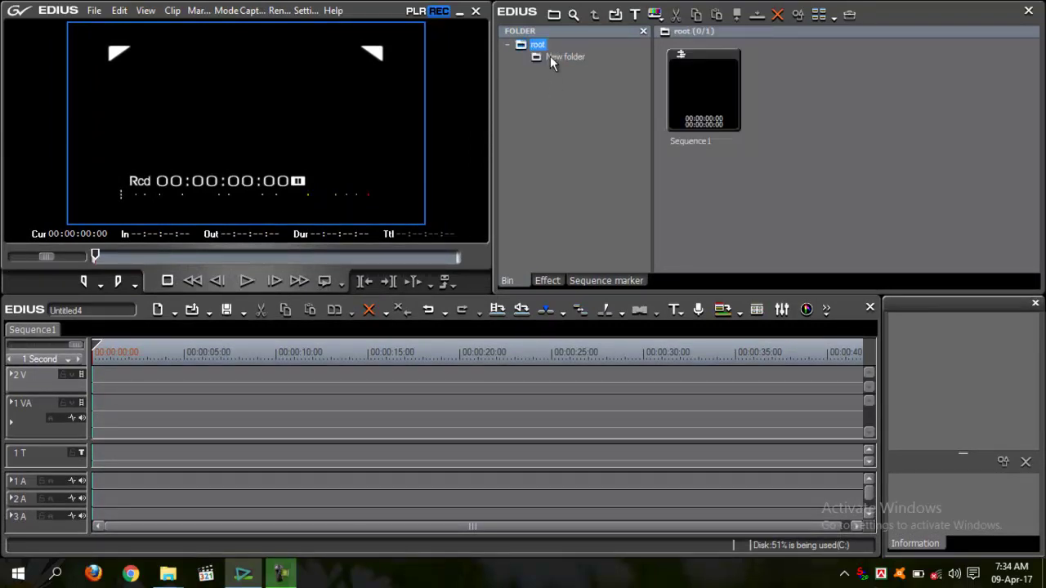
left_click(564, 57)
Import picture 19 from the Flowar folder into the bin's New folder
left_click(550, 281)
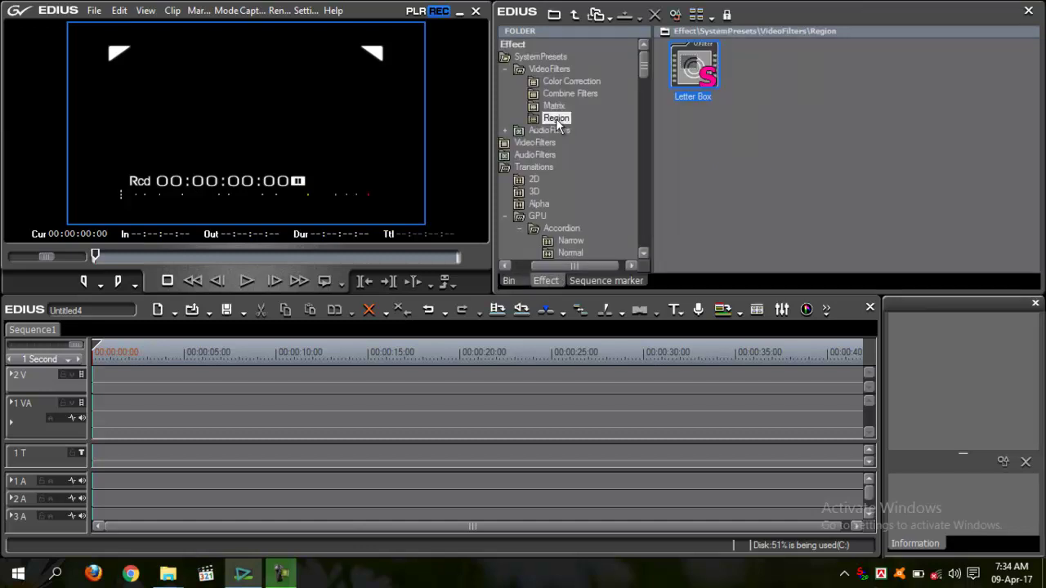
left_click(509, 280)
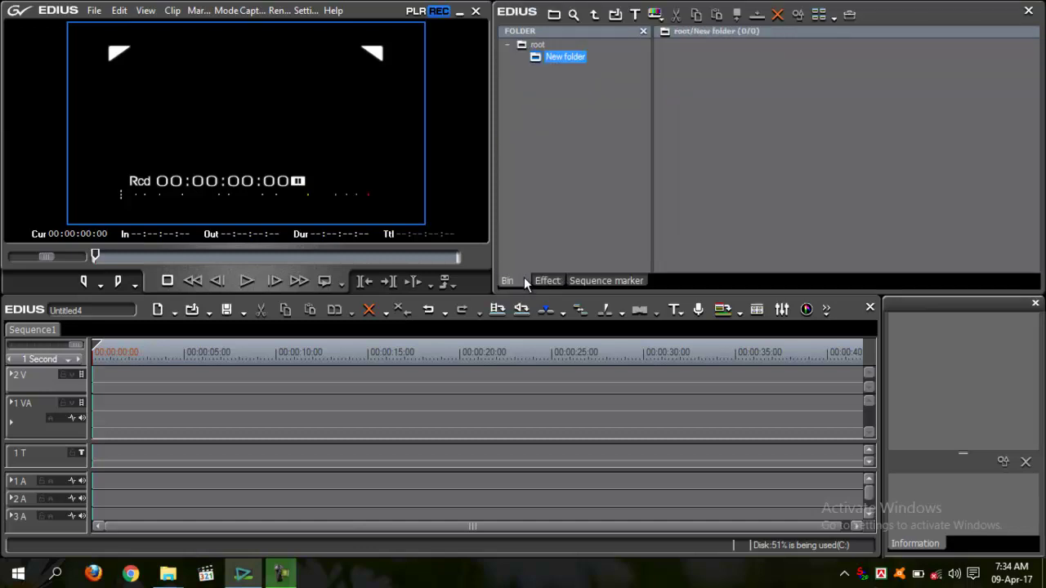
double_click(769, 114)
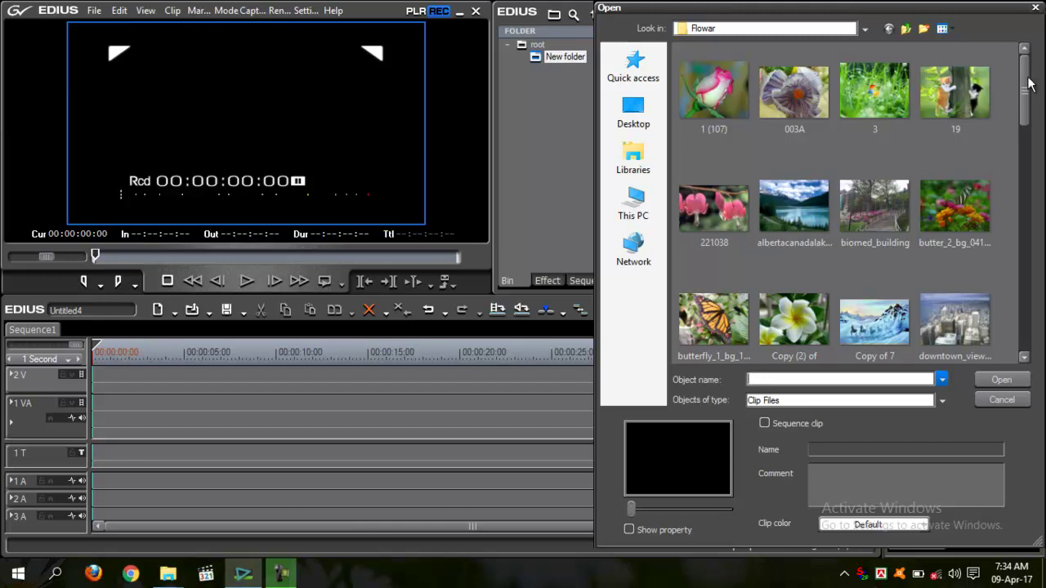
double_click(971, 90)
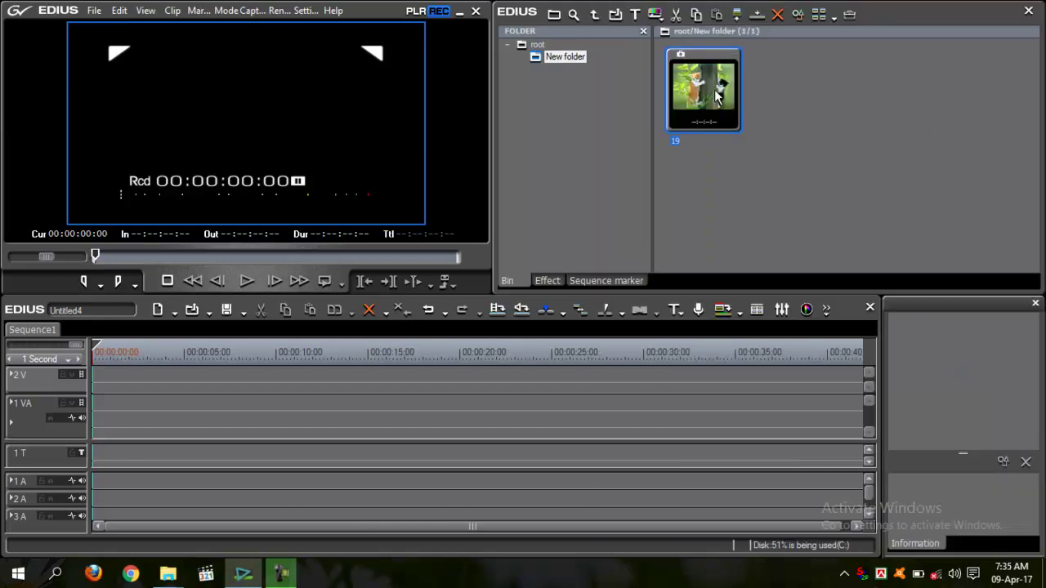
Place picture 19 at the start of the 2 V track and scrub through it to 00:00:01:07
left_click_drag(708, 82, 413, 374)
left_click(257, 352)
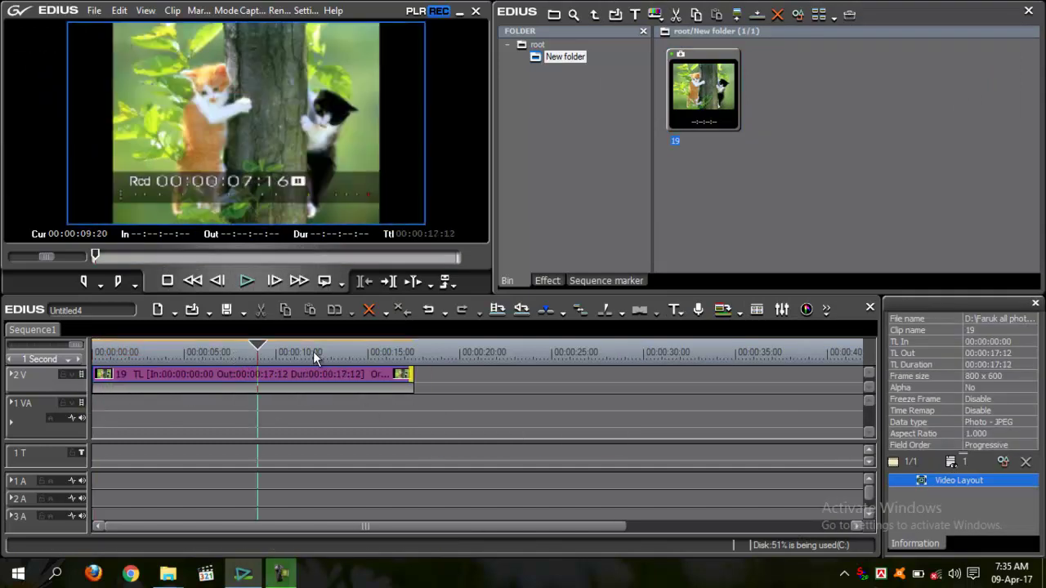
left_click_drag(313, 351, 116, 353)
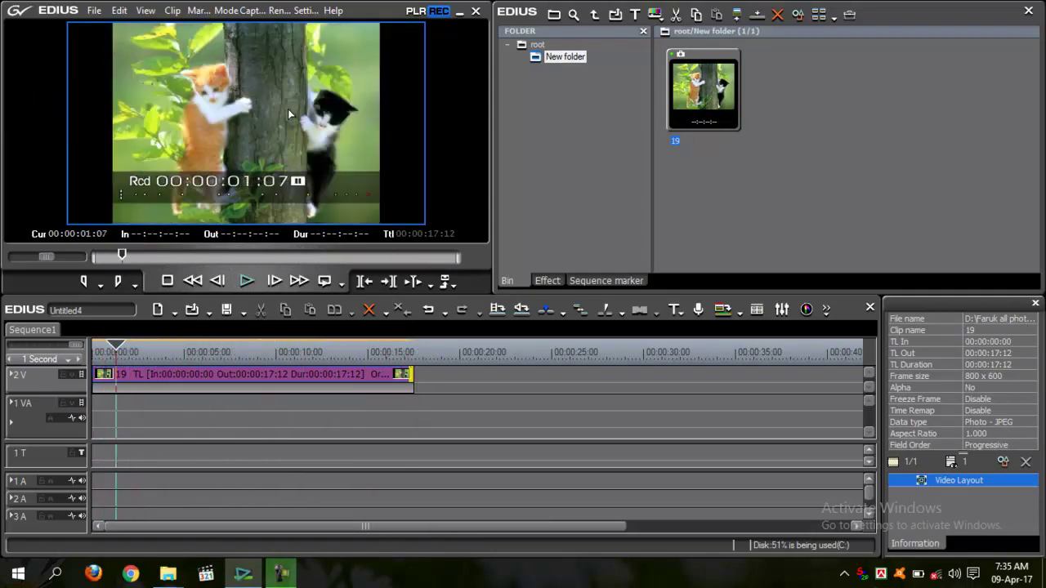
Make the timeline picture ignore its pixel aspect in Video Layout so it stretches across the frame
left_click(285, 378)
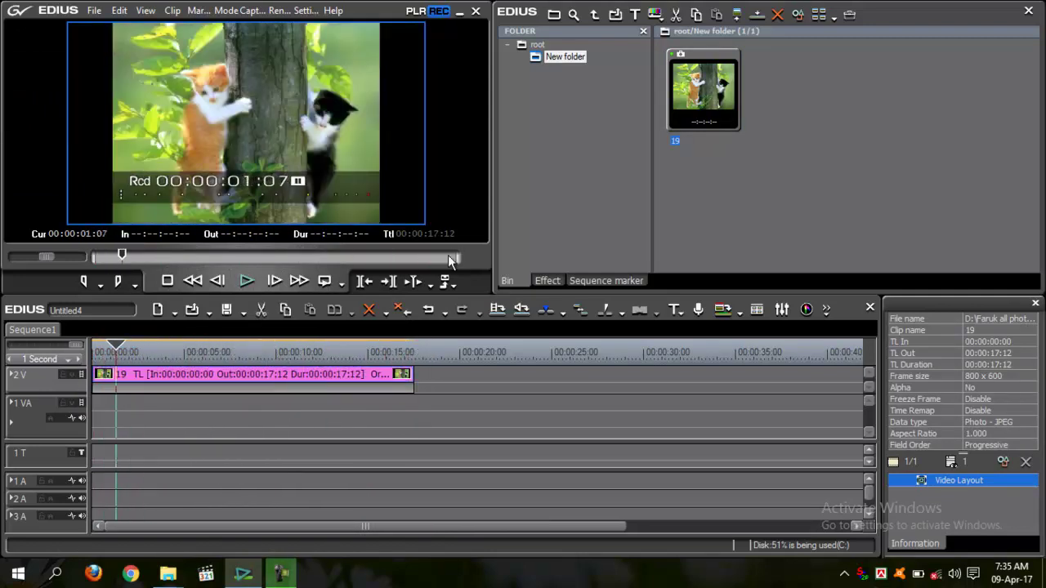
left_click(1007, 463)
left_click(656, 291)
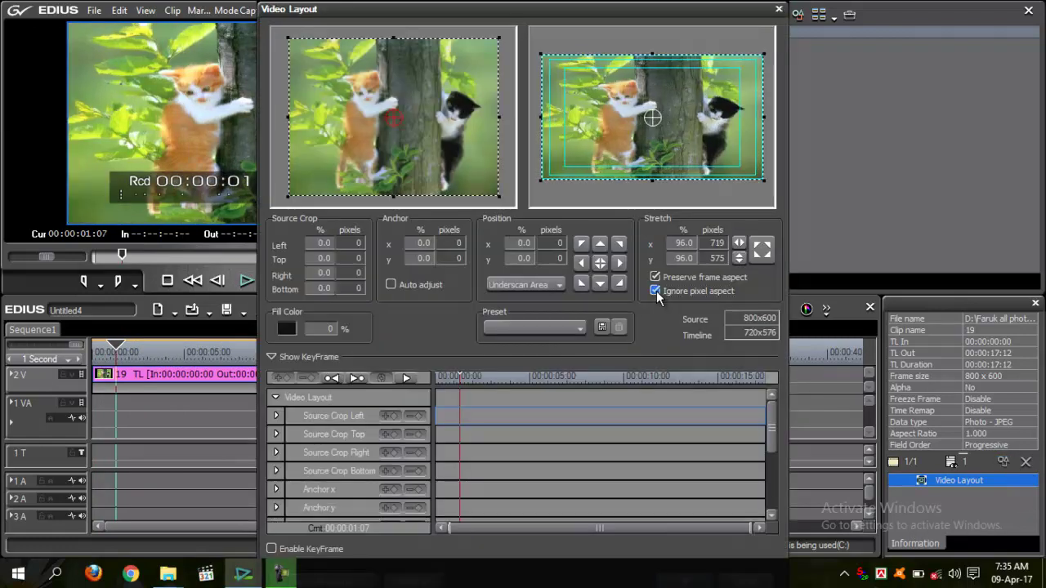
key("Return")
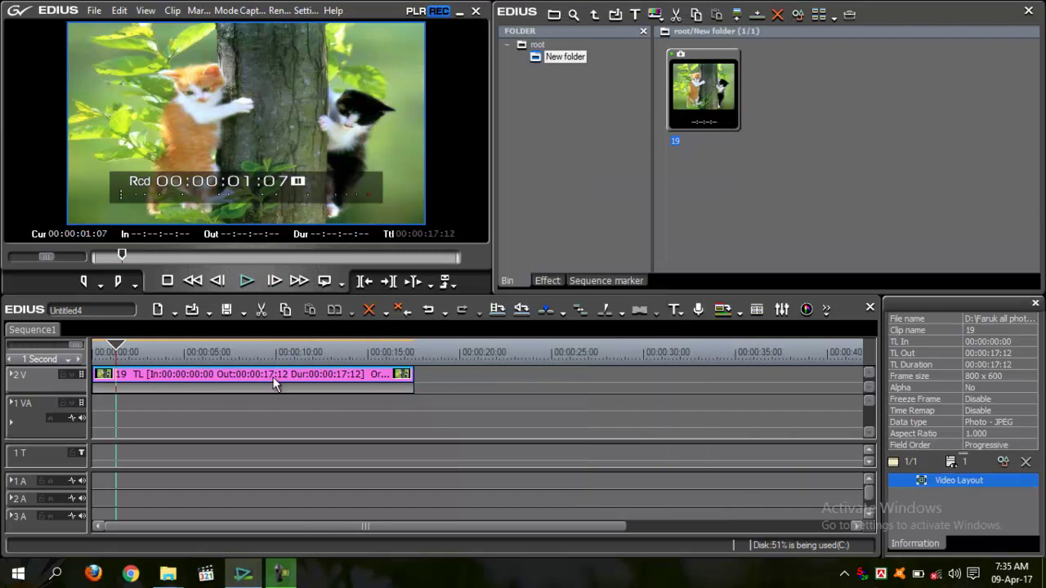
Trim the end of the picture 19 clip to a duration of about 00:00:10:14
left_click_drag(248, 353, 91, 367)
left_click(547, 281)
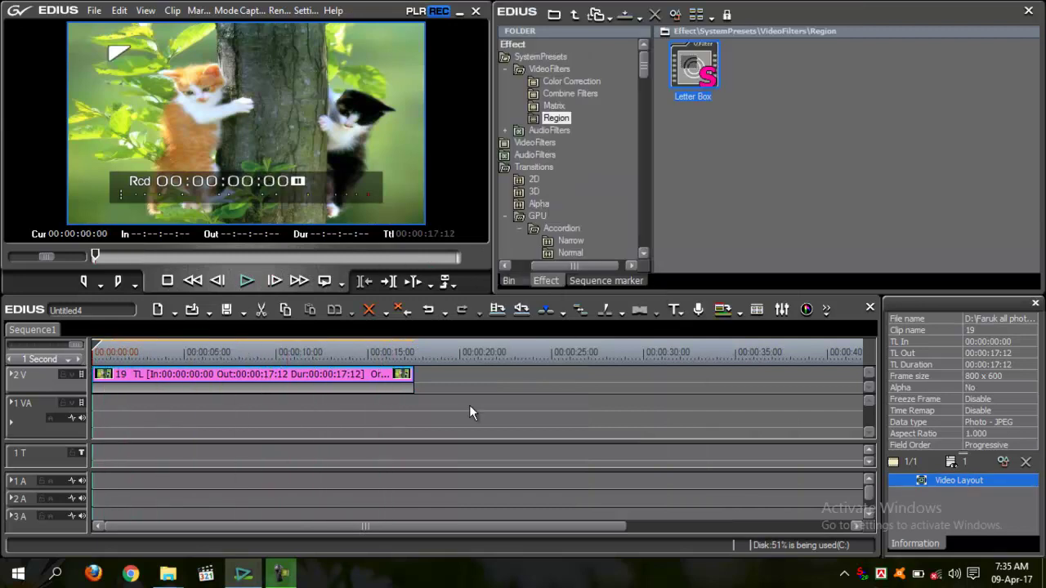
left_click_drag(412, 384, 291, 390)
left_click_drag(265, 351, 106, 352)
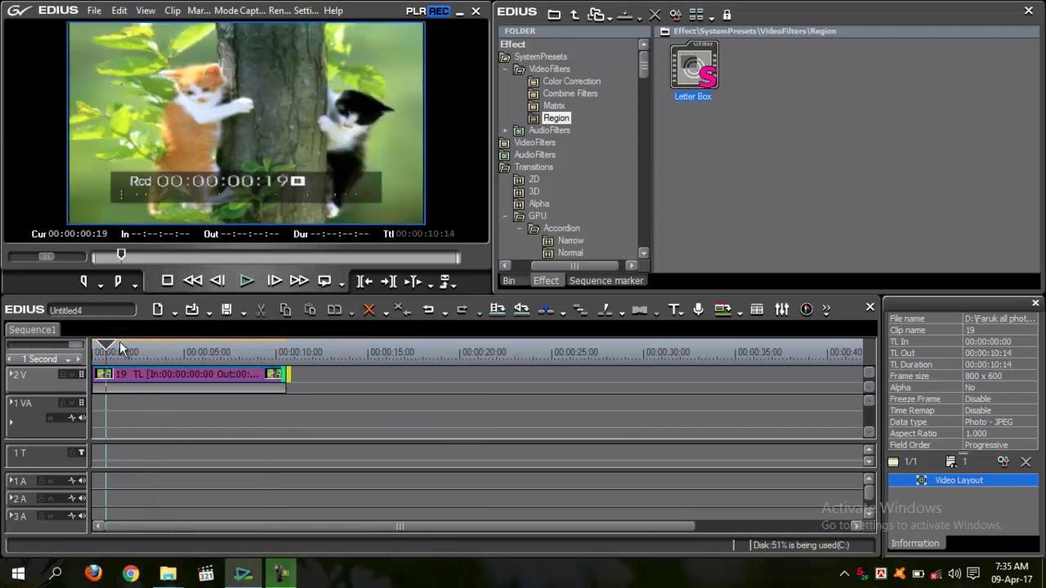
Apply the Letter Box region filter to the picture 19 clip and return the playhead to the start
left_click_drag(690, 72, 164, 374)
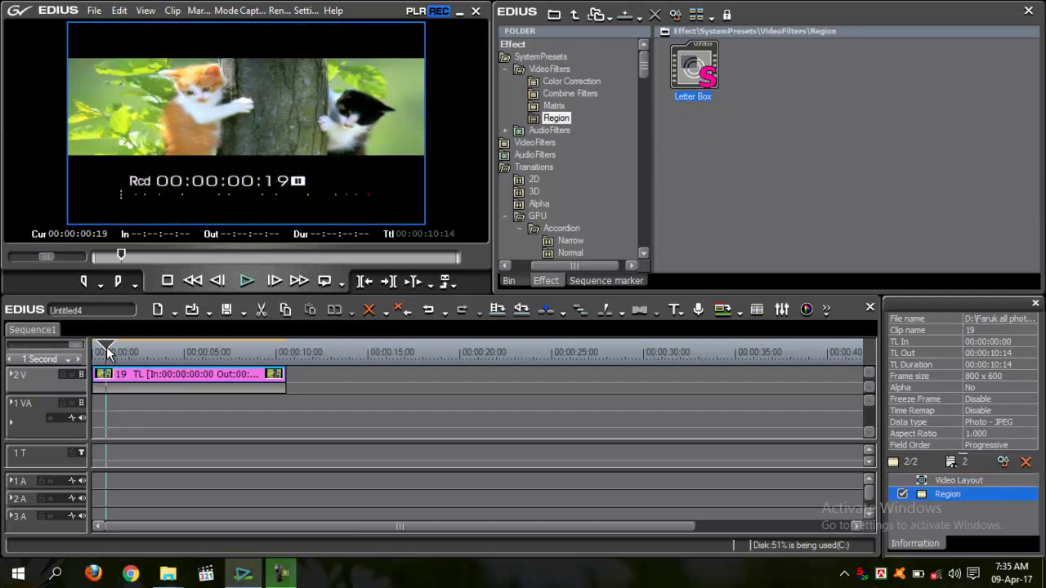
mouse_move(106, 350)
left_mouse_down()
mouse_move(187, 350)
mouse_move(94, 349)
left_mouse_up()
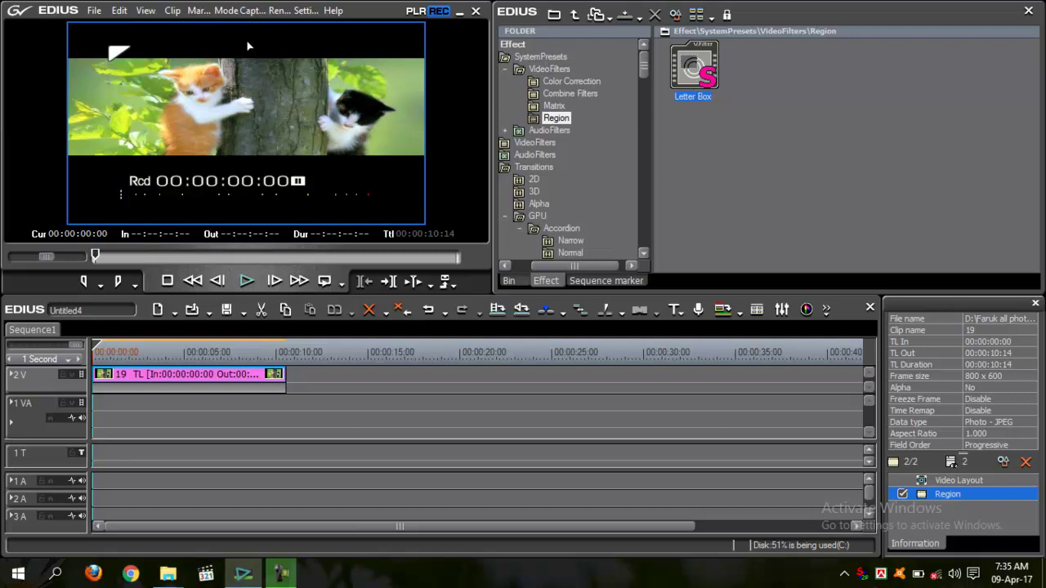
left_click_drag(170, 353, 85, 352)
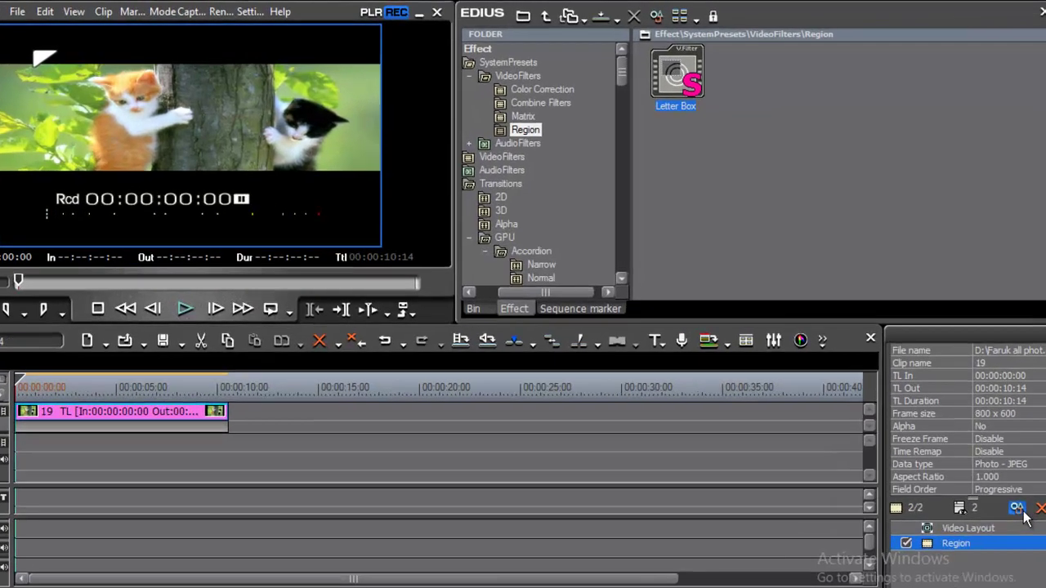
In the clip's Region filter settings, move the region to about Left 4, Top 8 and enlarge its height to about 338
left_click(1017, 509)
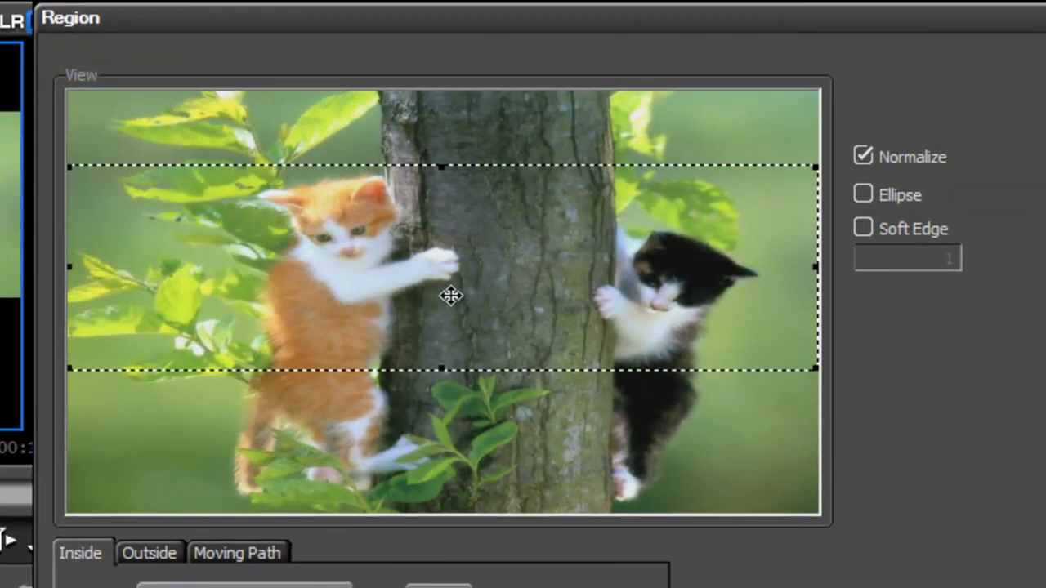
left_click(863, 196)
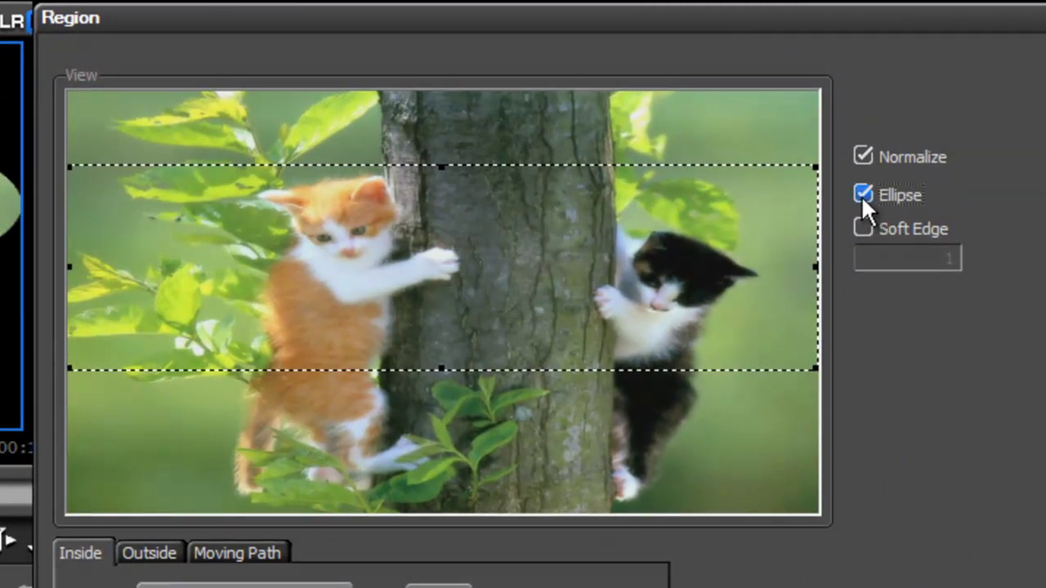
left_click(862, 196)
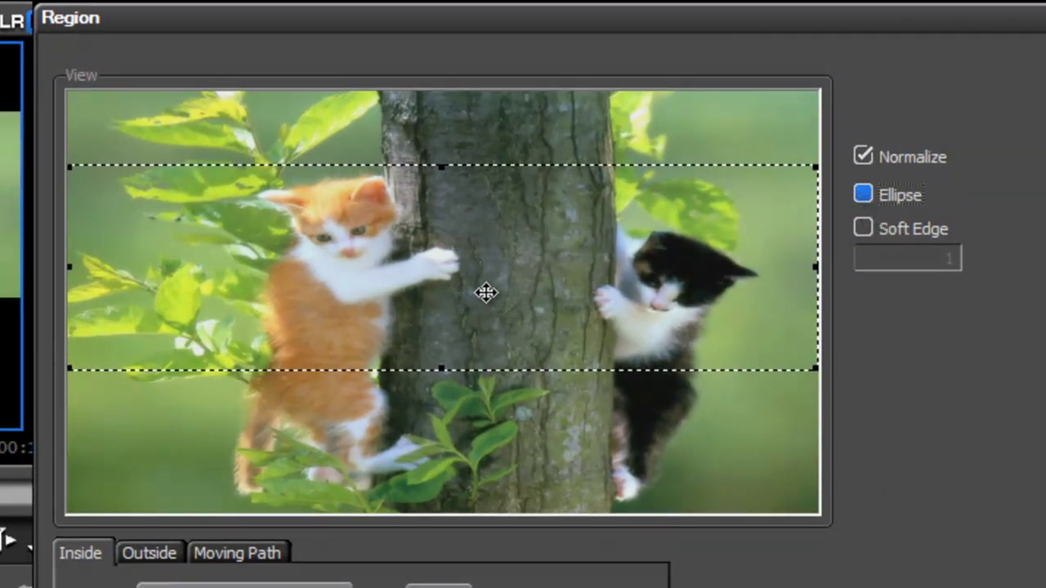
left_click_drag(486, 291, 495, 214)
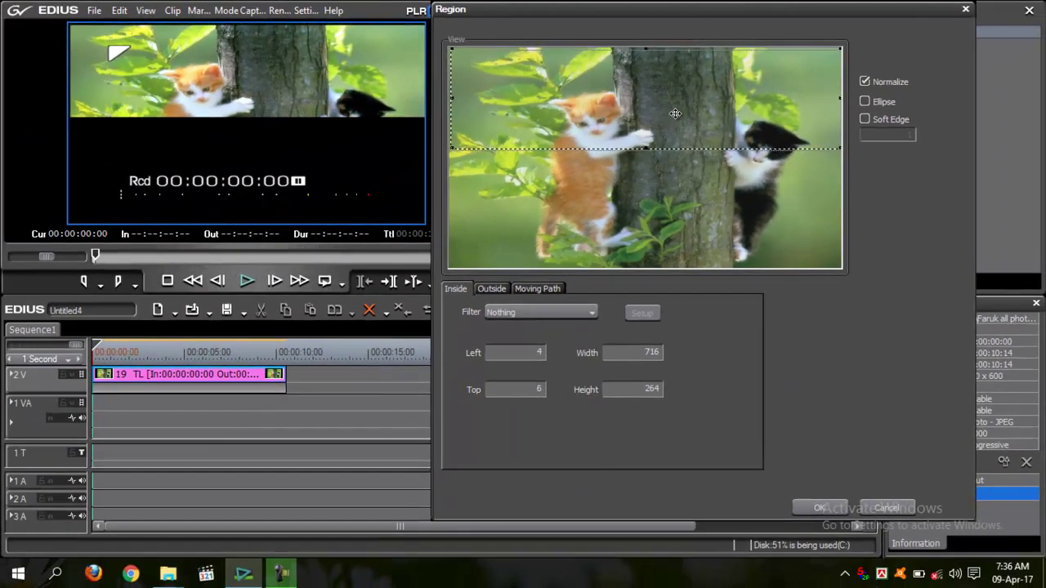
left_click_drag(675, 114, 675, 115)
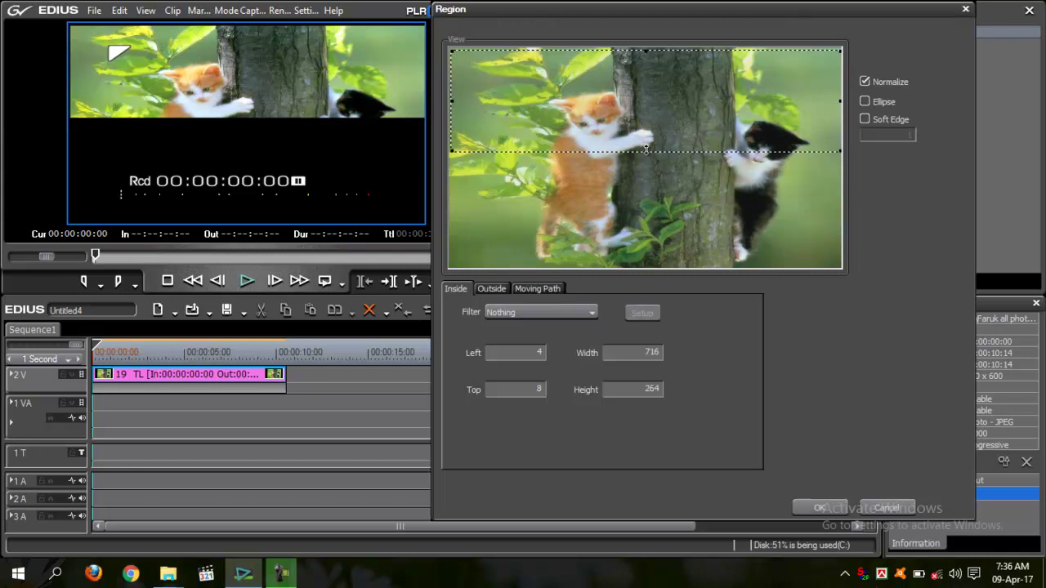
left_click_drag(645, 149, 639, 178)
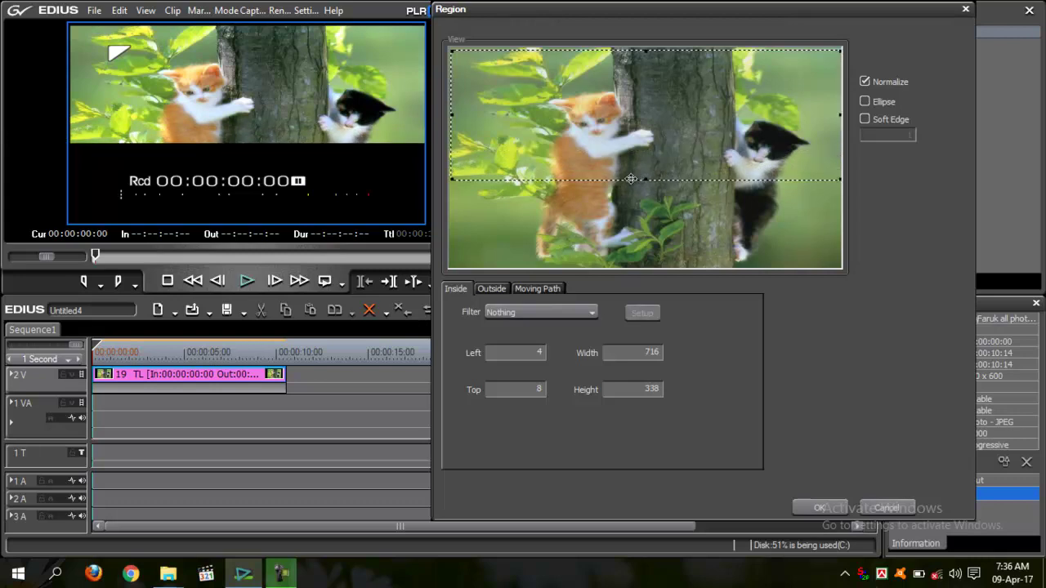
Make the region an ellipse and shift it to about Left 20, Top 8 with a width of about 699
left_click(864, 102)
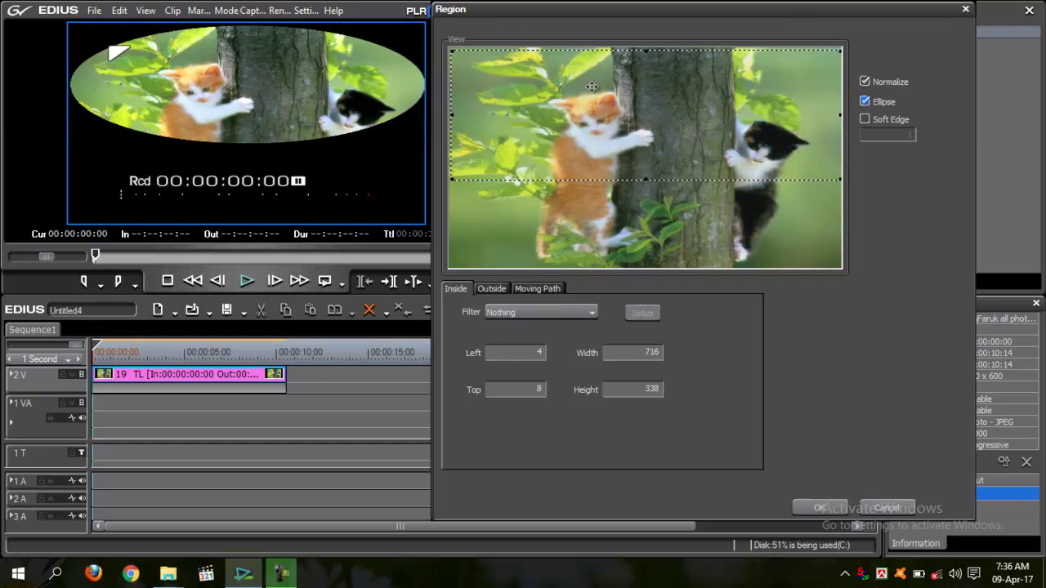
left_click_drag(639, 125, 682, 133)
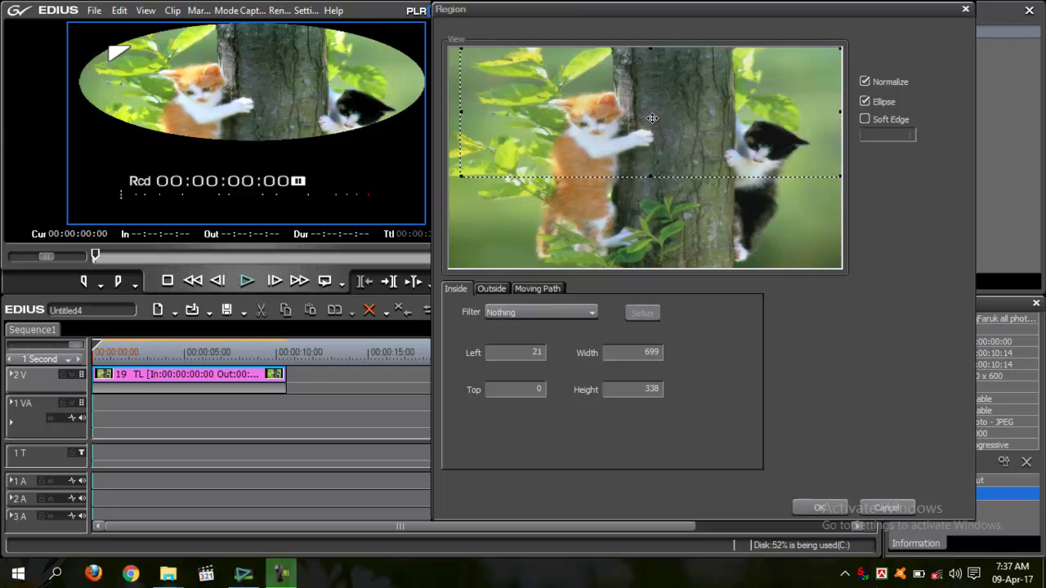
left_click_drag(653, 115, 652, 119)
Try a soft edge of 5 on the elliptical region
left_click(865, 121)
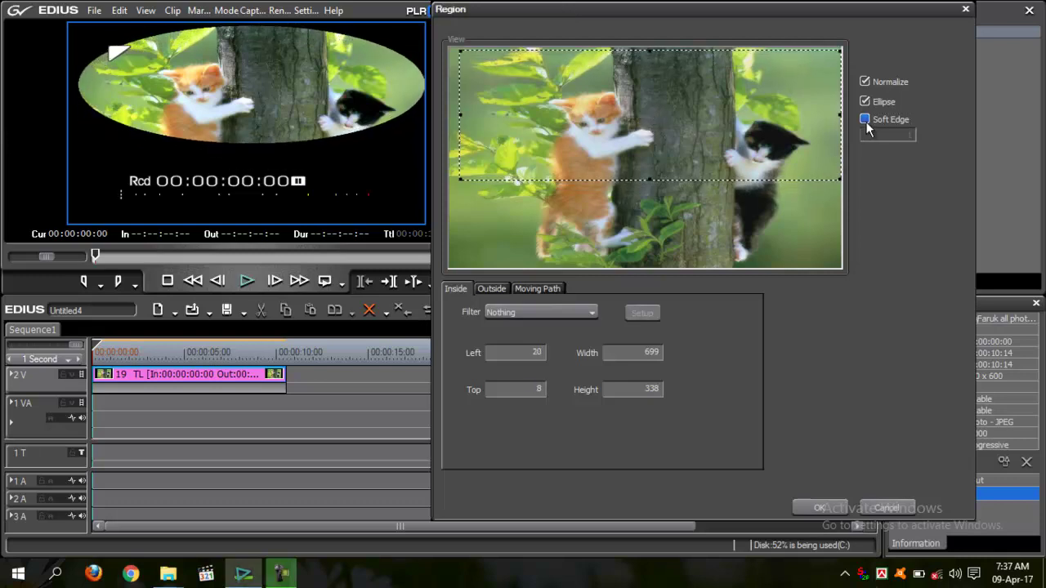
left_click(891, 136)
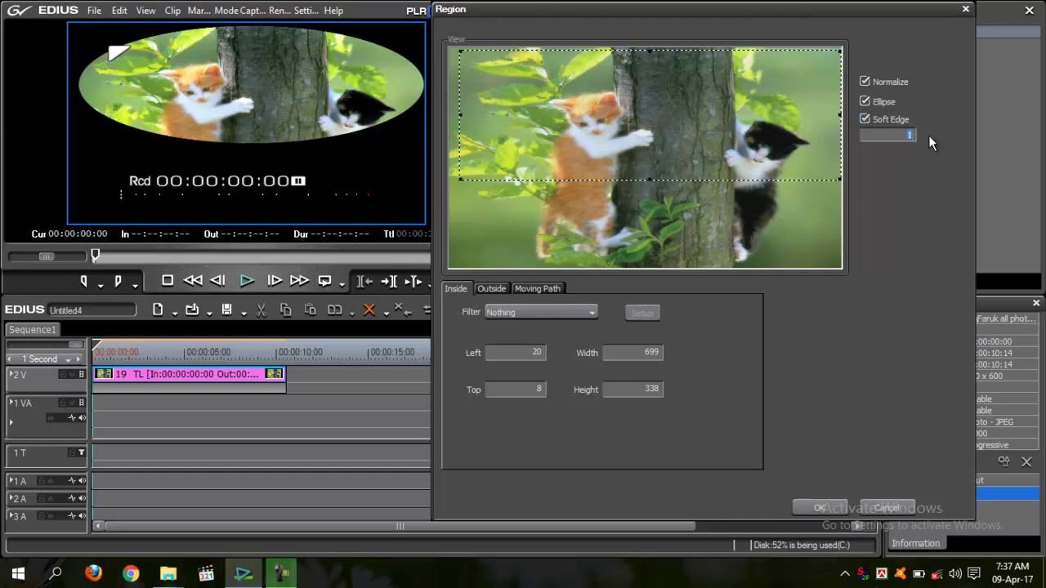
type("5")
left_click(882, 137)
left_click(865, 120)
Reposition the elliptical region to about Left 0, Top 8 with a width of about 689 and apply the Region settings
left_click(864, 101)
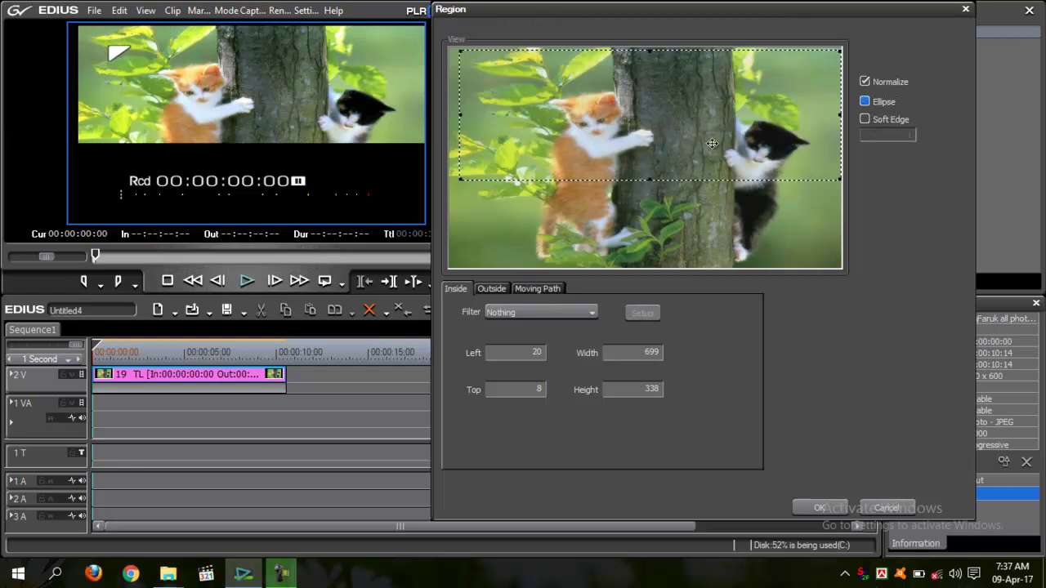
mouse_move(711, 144)
left_mouse_down()
mouse_move(723, 143)
mouse_move(702, 148)
left_mouse_up()
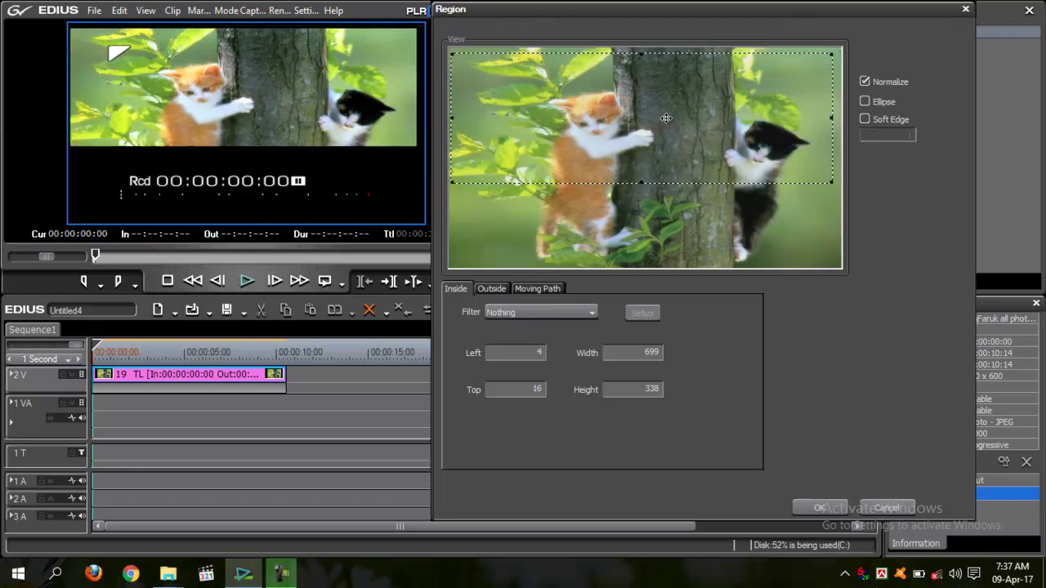
left_click(865, 101)
left_click_drag(693, 120, 685, 120)
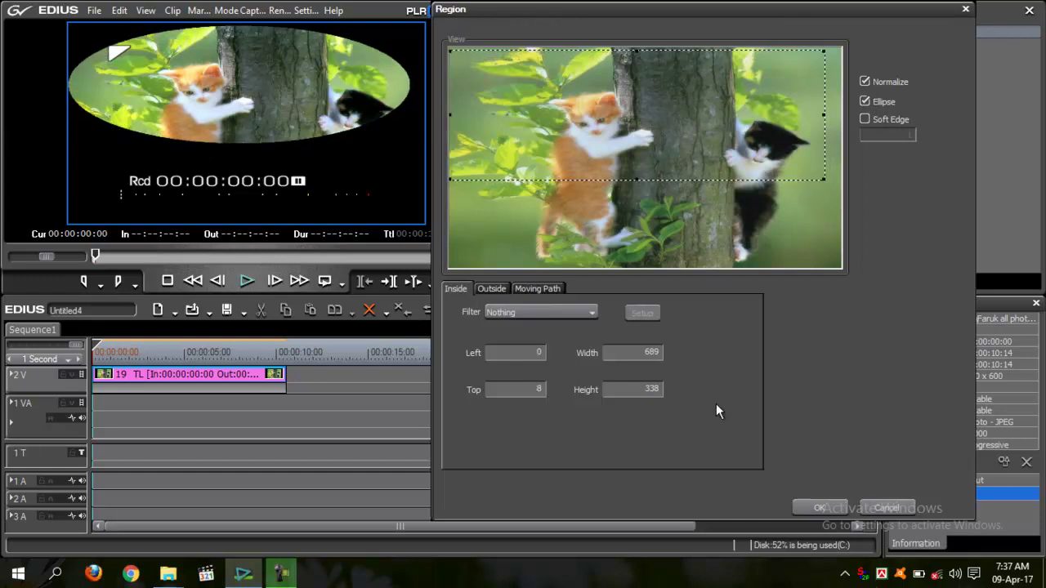
left_click(818, 507)
mouse_move(111, 353)
left_mouse_down()
mouse_move(299, 357)
mouse_move(92, 357)
left_mouse_up()
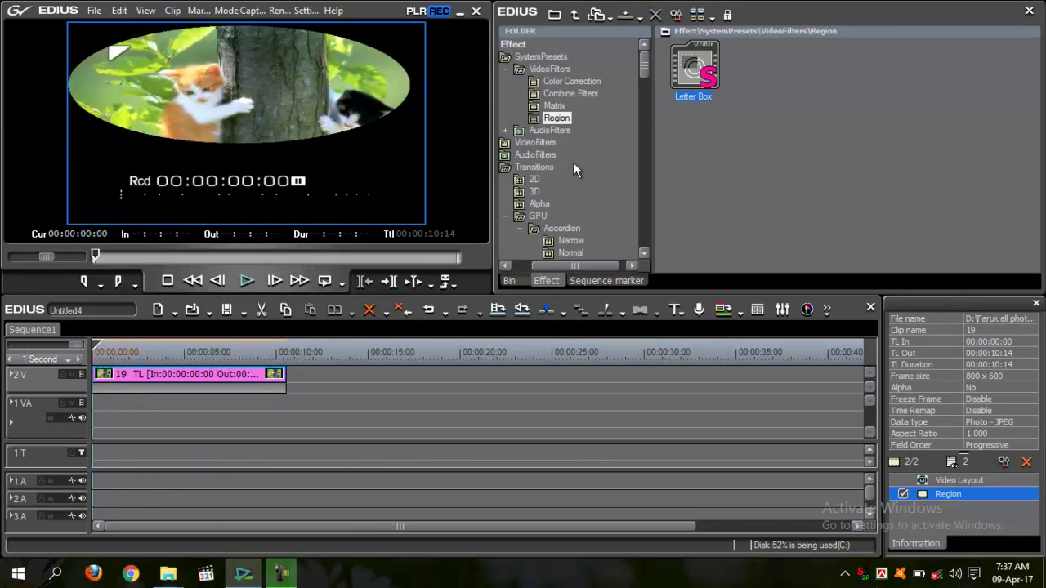
Import the downtown_view picture from the Flowar folder into the bin's New folder
left_click(514, 280)
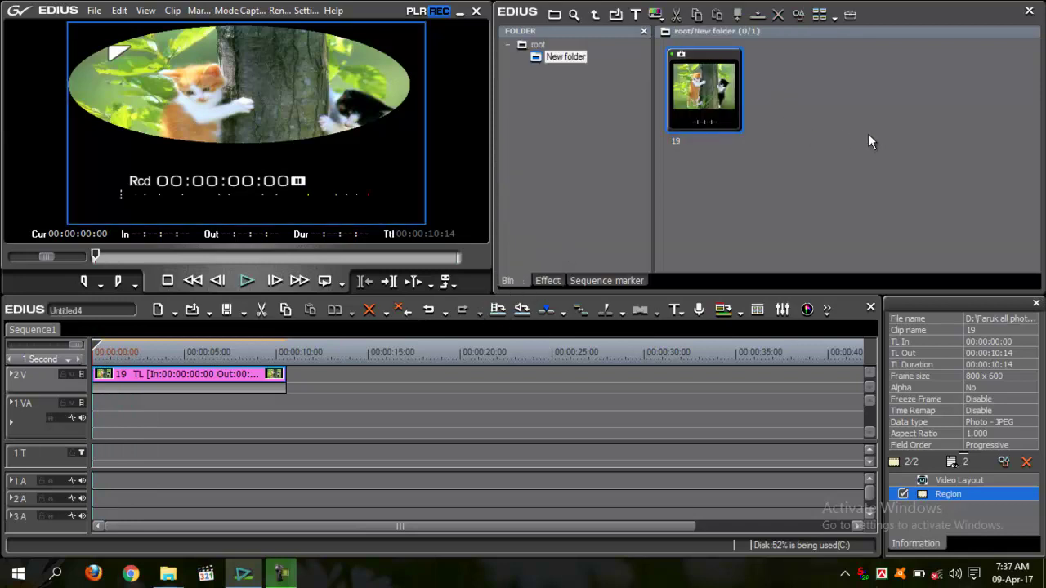
double_click(868, 133)
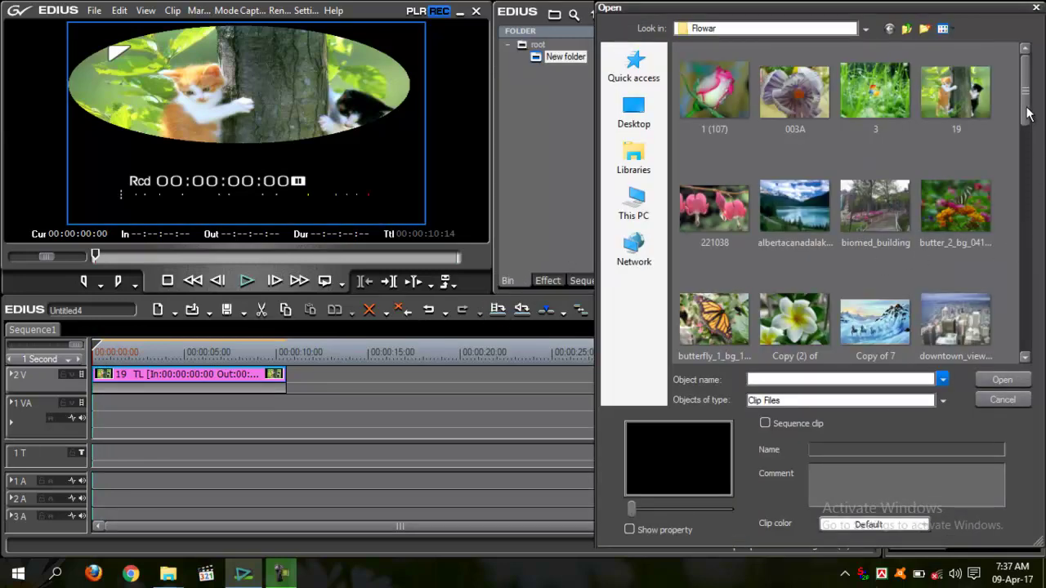
left_click_drag(1030, 114, 1035, 164)
scroll(1031, 163, "up", 2)
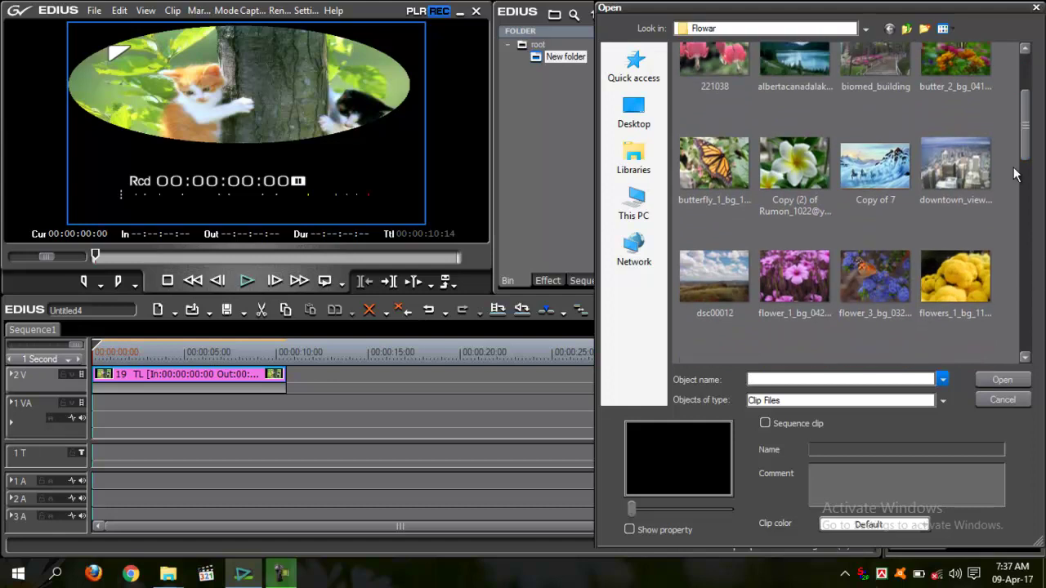
double_click(959, 166)
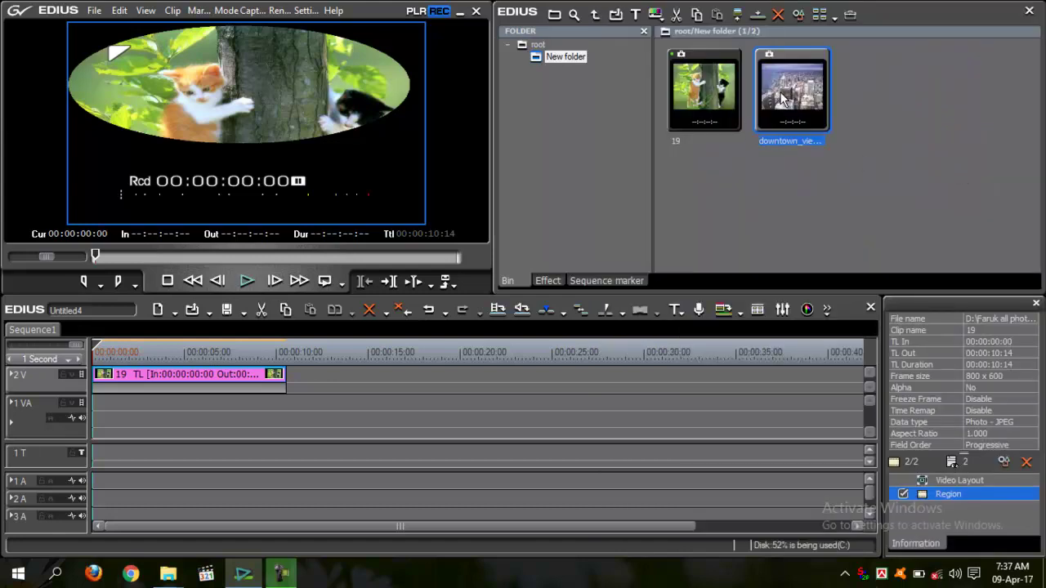
Place the downtown_view picture directly after the kitten clip on track 2 V, ending at about 00:00:20:02
left_click(295, 403)
left_click_drag(311, 411, 463, 376)
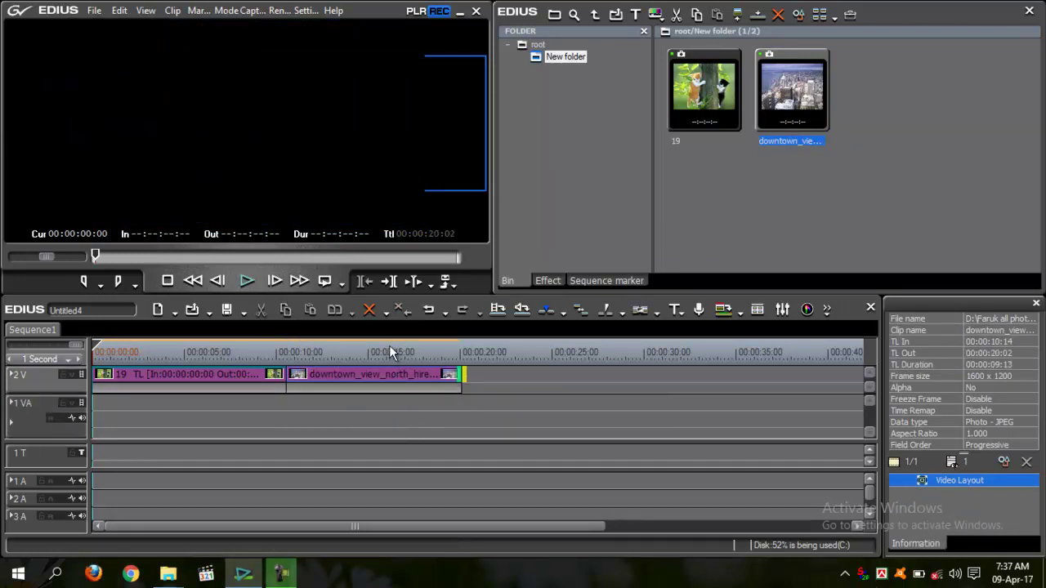
left_click(389, 346)
left_click_drag(375, 351, 287, 351)
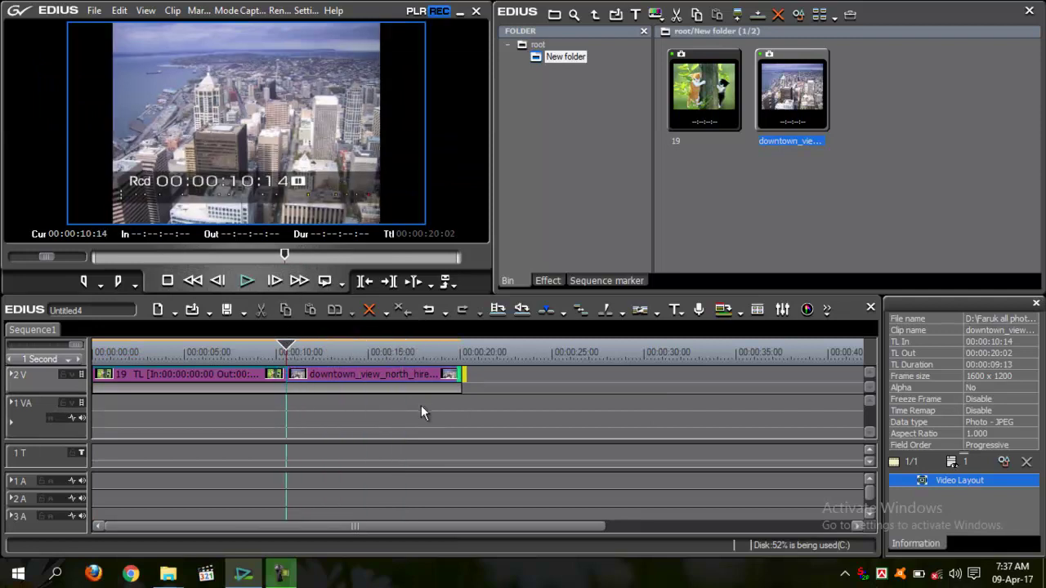
Stretch the downtown_view clip in its Video Layout so that it fills the whole frame width
left_click(412, 381)
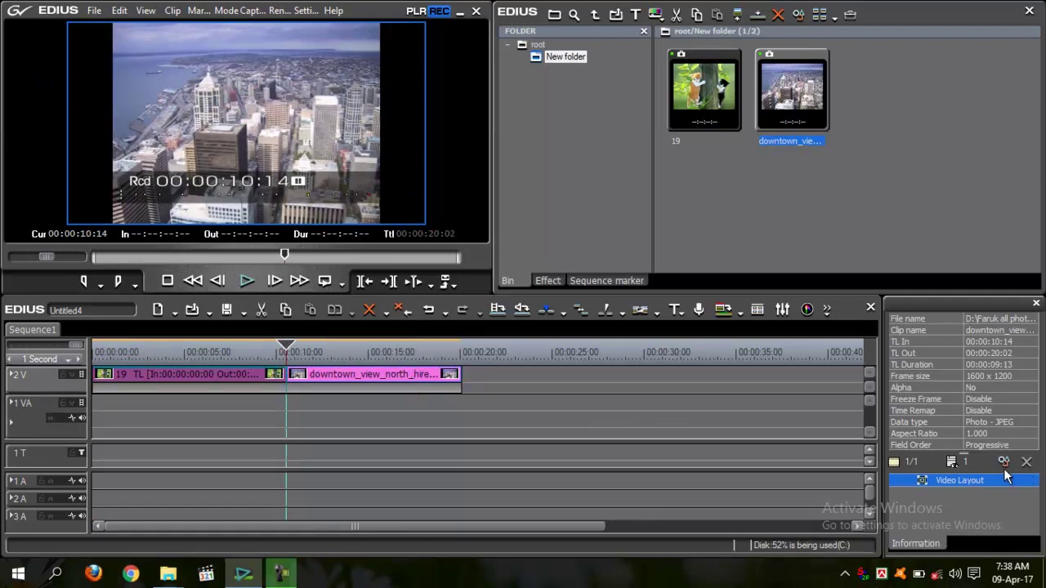
key("F7")
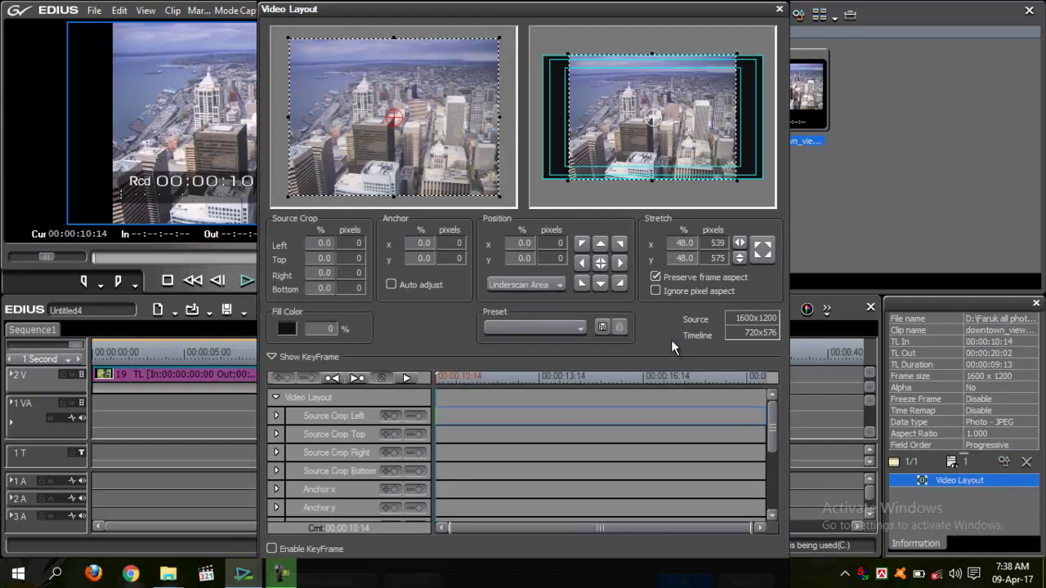
key("Return")
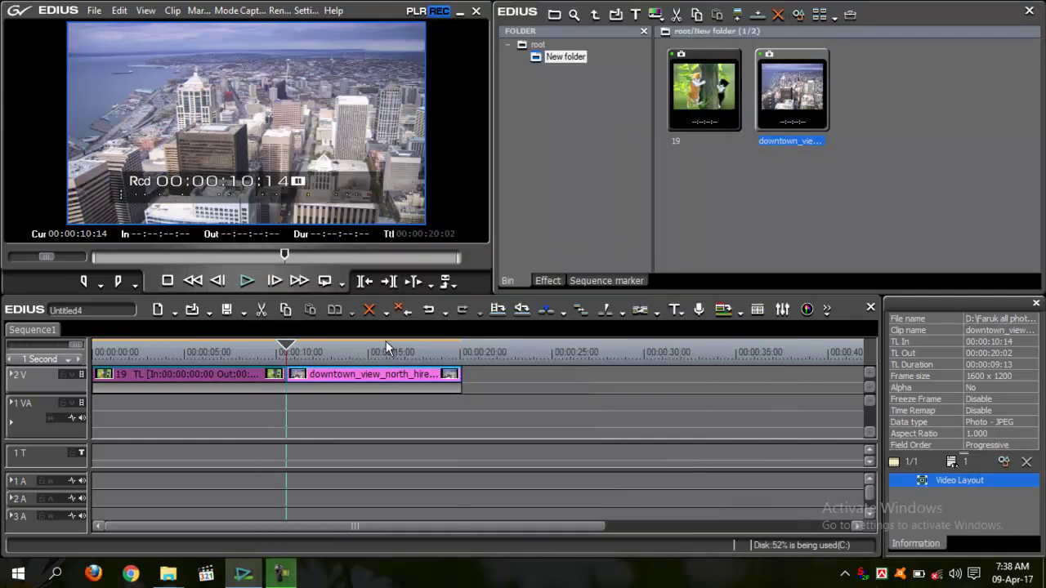
left_click(445, 351)
key("a")
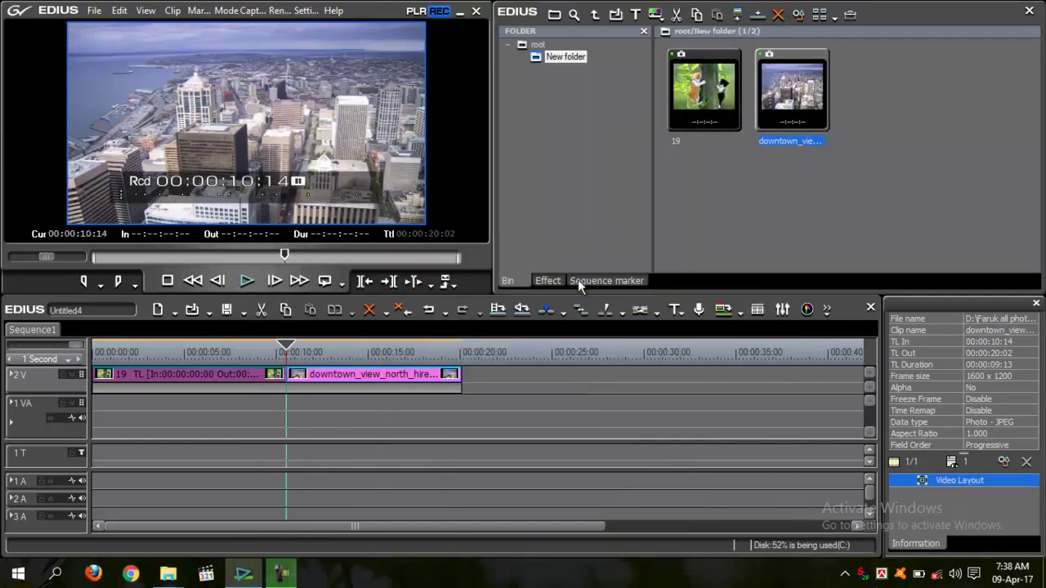
Apply the Letter Box region filter to the downtown_view clip and preview the cut from the kitten clip
left_click(547, 280)
left_click_drag(707, 80, 286, 353)
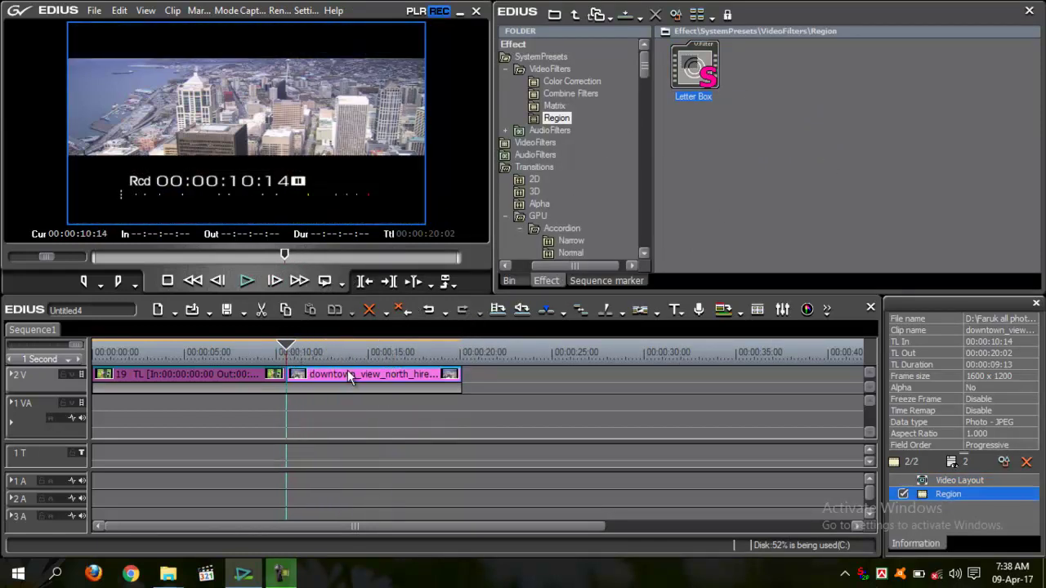
left_click(272, 352)
key("space")
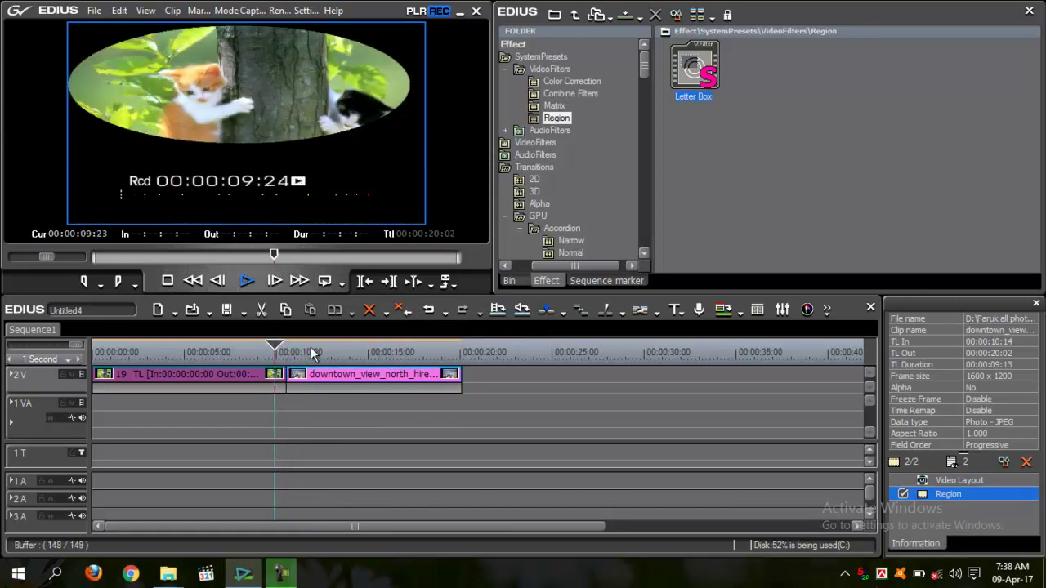
key("space")
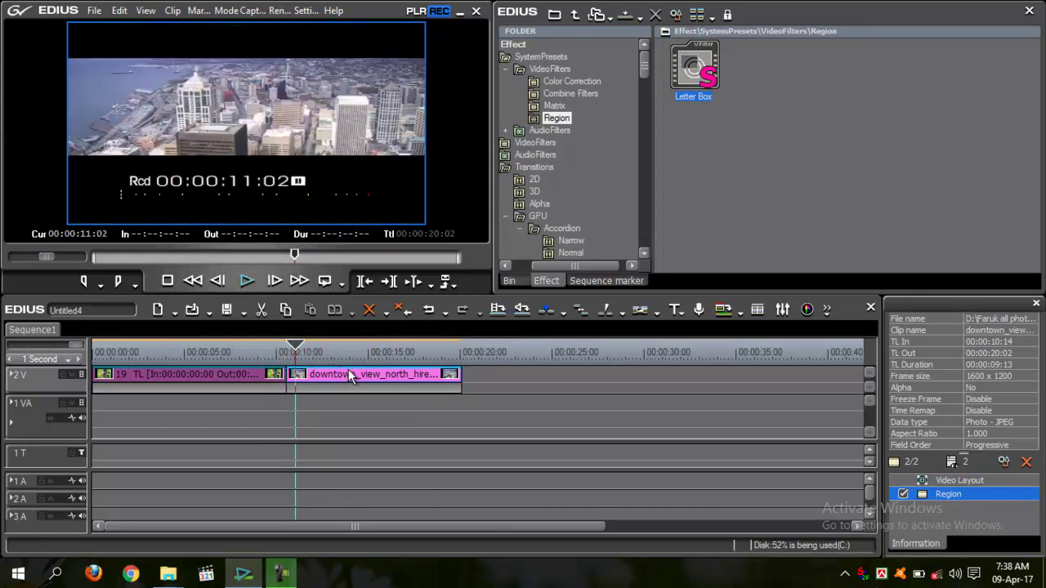
Make the downtown_view region an ellipse at about Left 4, Top 206, with width about 716 and height about 370, and apply it
left_click(1004, 462)
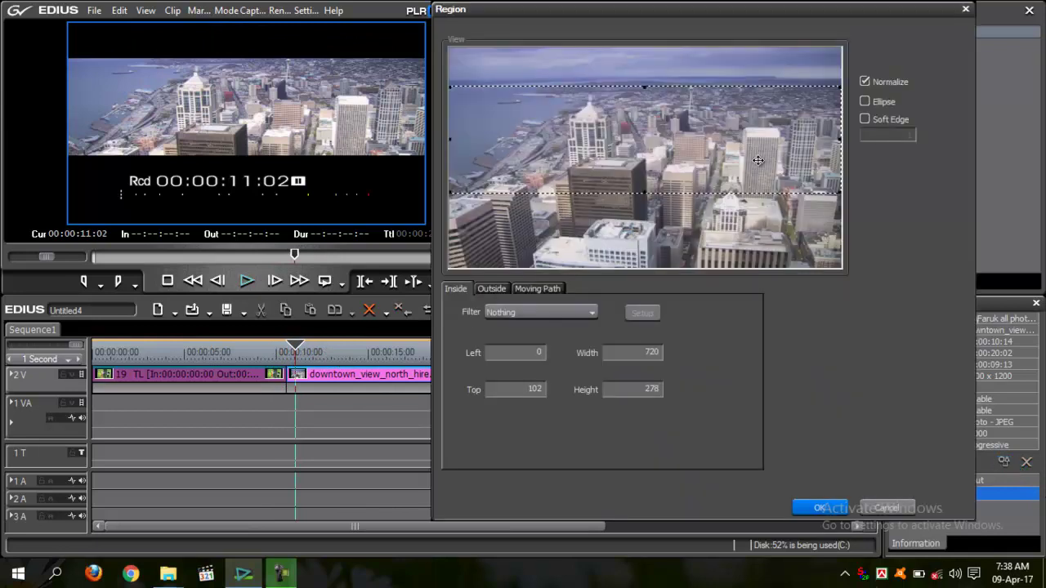
left_click(865, 103)
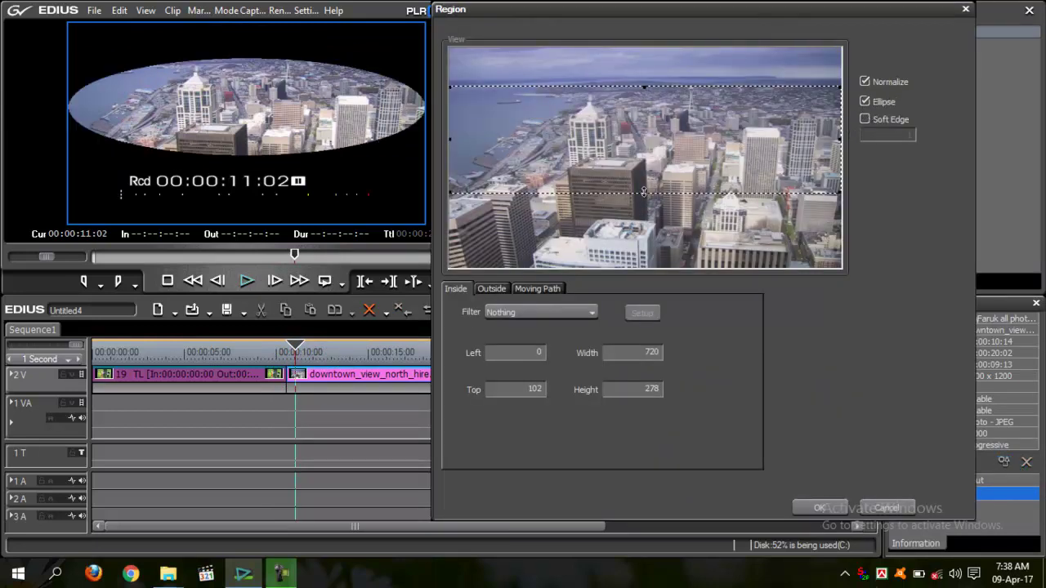
left_click_drag(644, 193, 649, 237)
left_click_drag(674, 149, 677, 169)
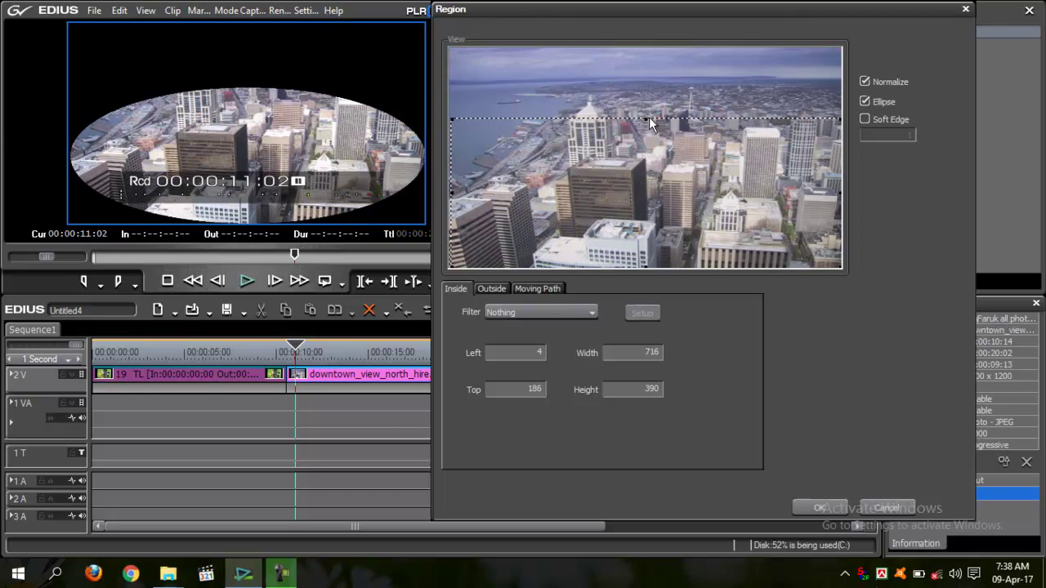
left_click_drag(645, 119, 645, 127)
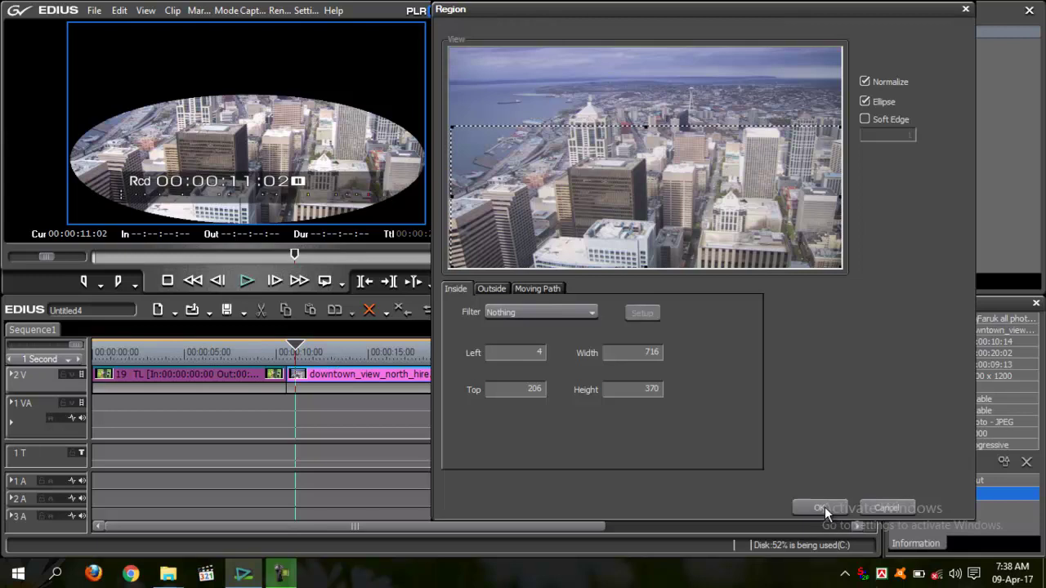
left_click(820, 508)
Review the sequence across both elliptically masked clips and browse the available transition effects
left_click_drag(294, 351, 174, 350)
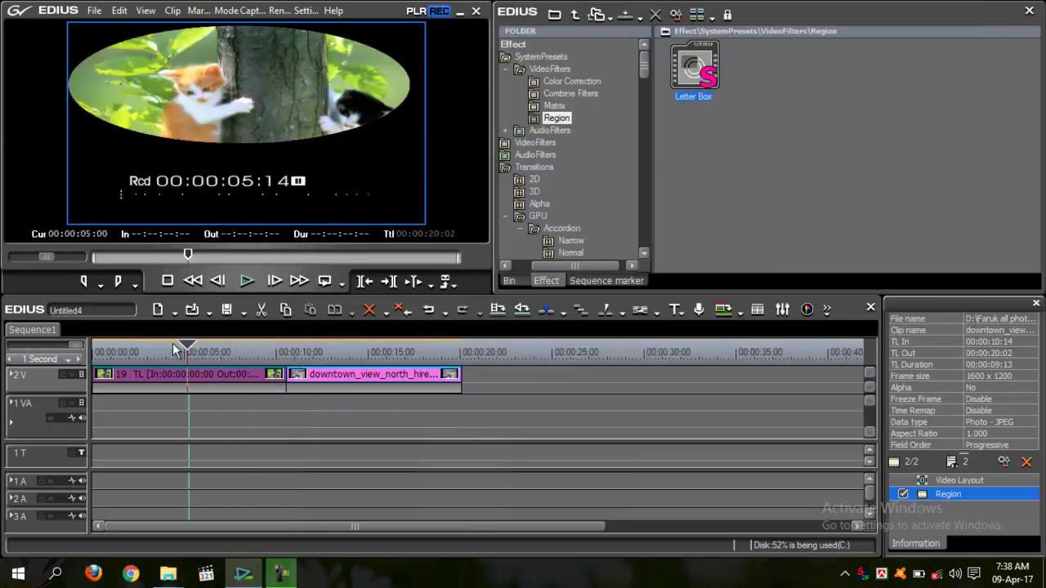
key("space")
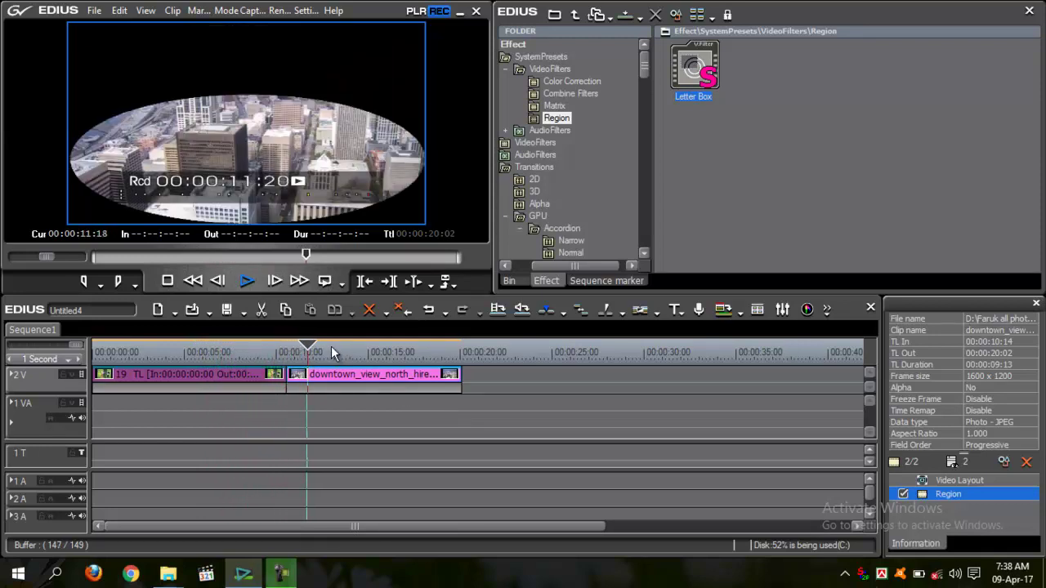
mouse_move(333, 352)
left_mouse_down()
mouse_move(420, 352)
mouse_move(151, 352)
mouse_move(333, 353)
left_mouse_up()
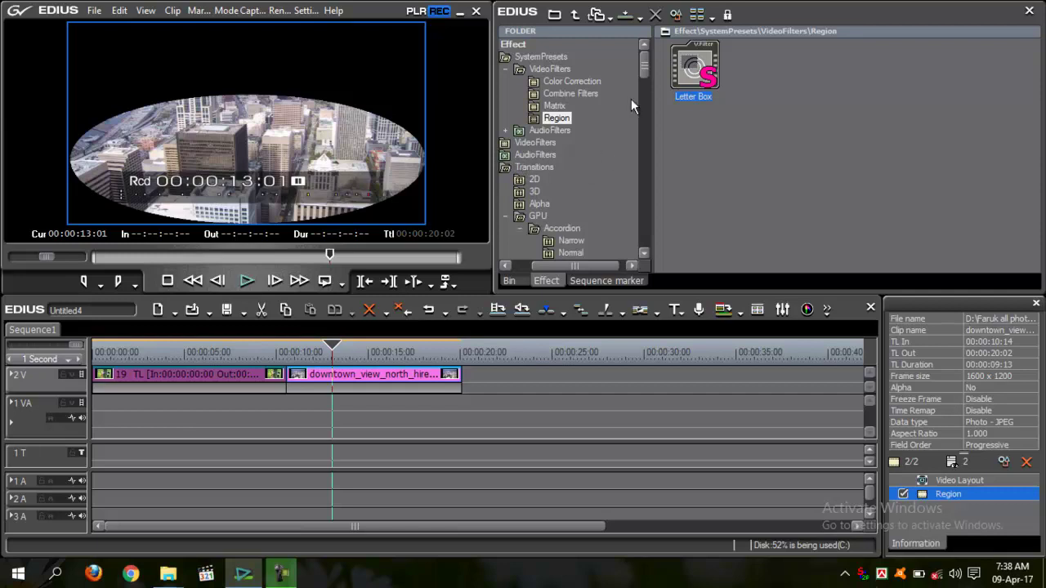
left_click_drag(643, 72, 645, 105)
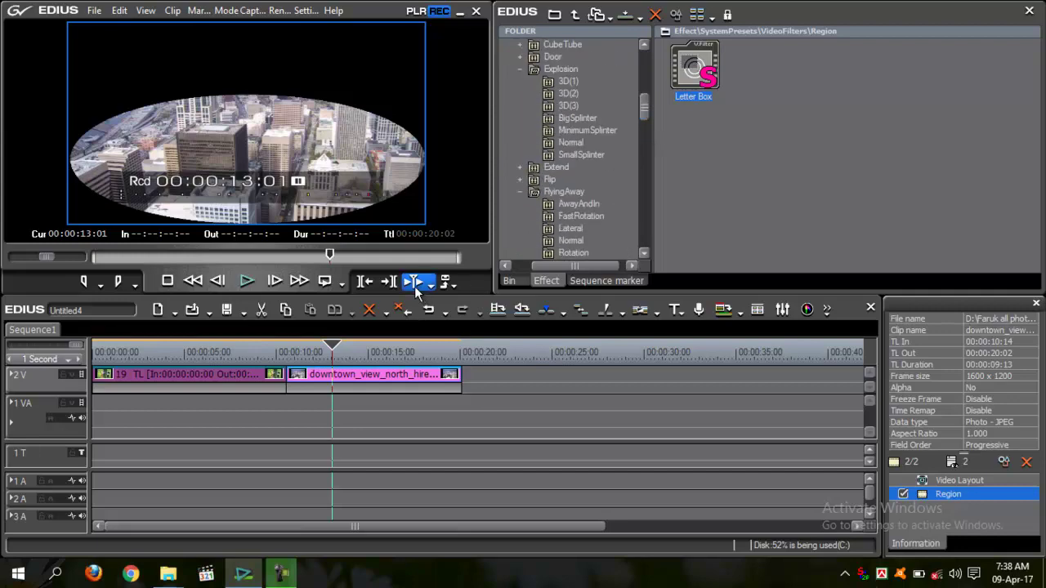
left_click_drag(381, 351, 304, 367)
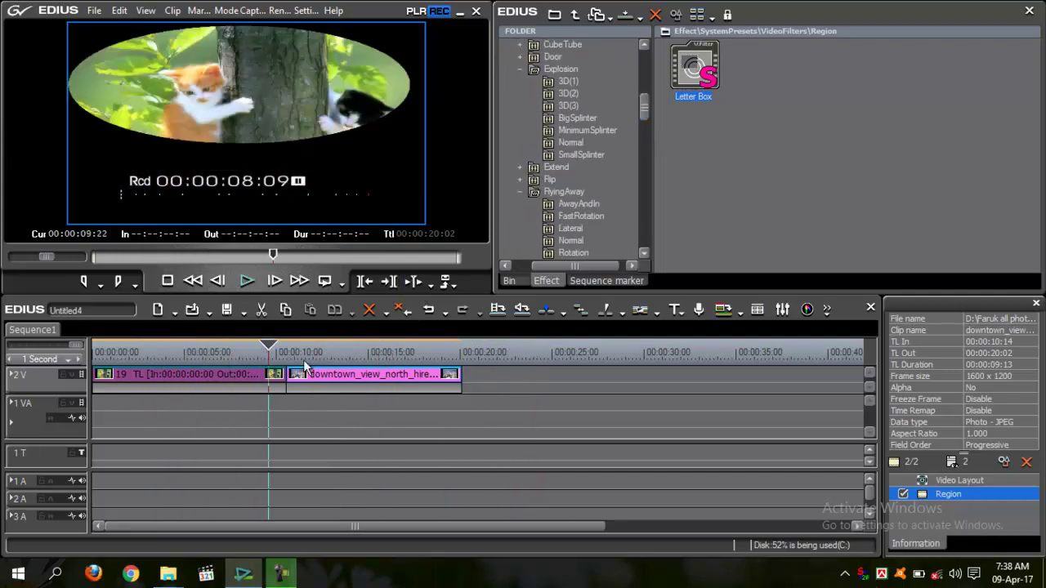
left_click(515, 351)
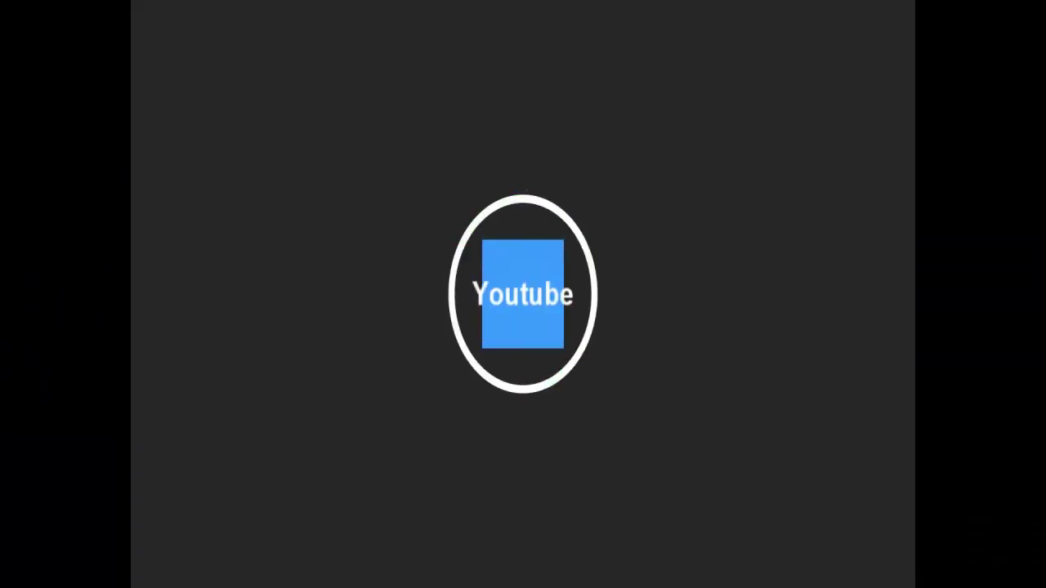